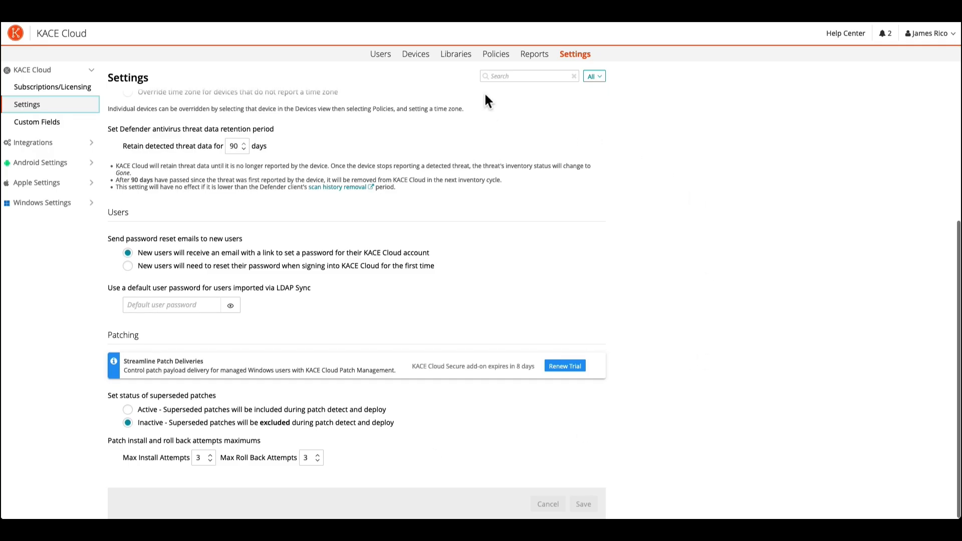
Filter the Patching library's catalog to patches that require no reboot on install and no reboot on uninstall.
click(457, 55)
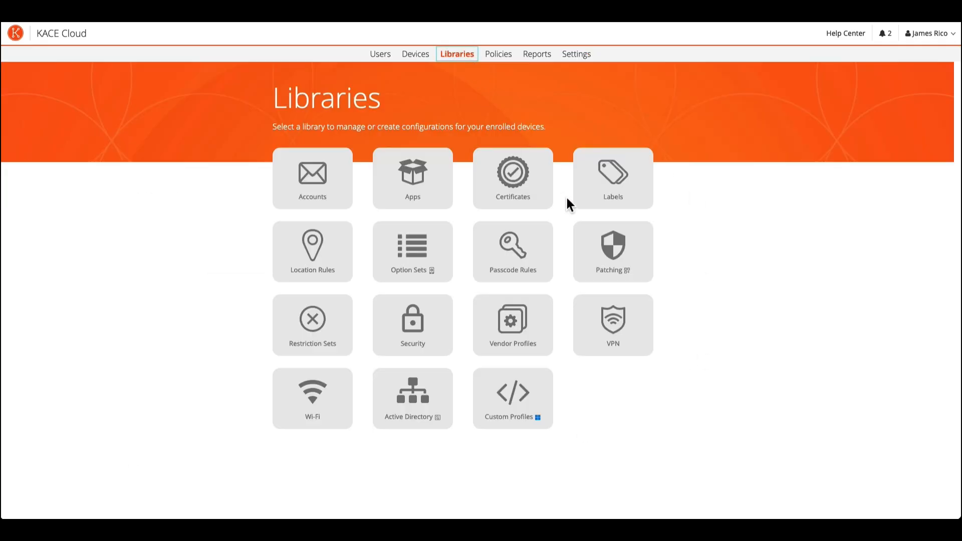
click(612, 242)
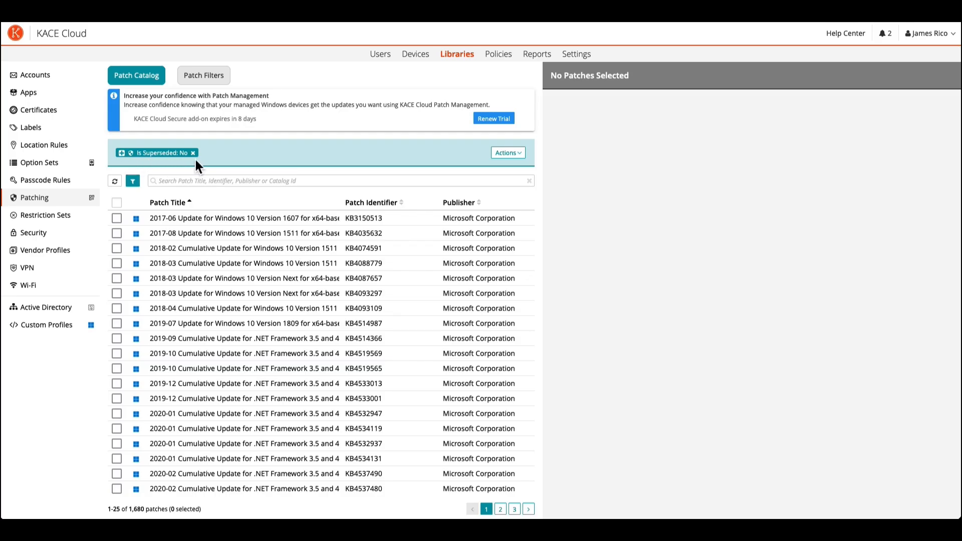
click(136, 183)
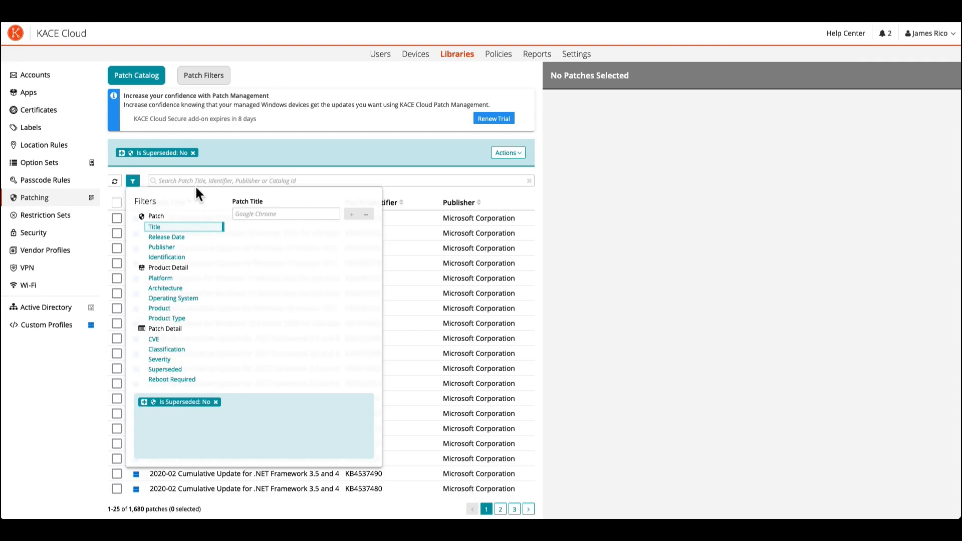
click(178, 382)
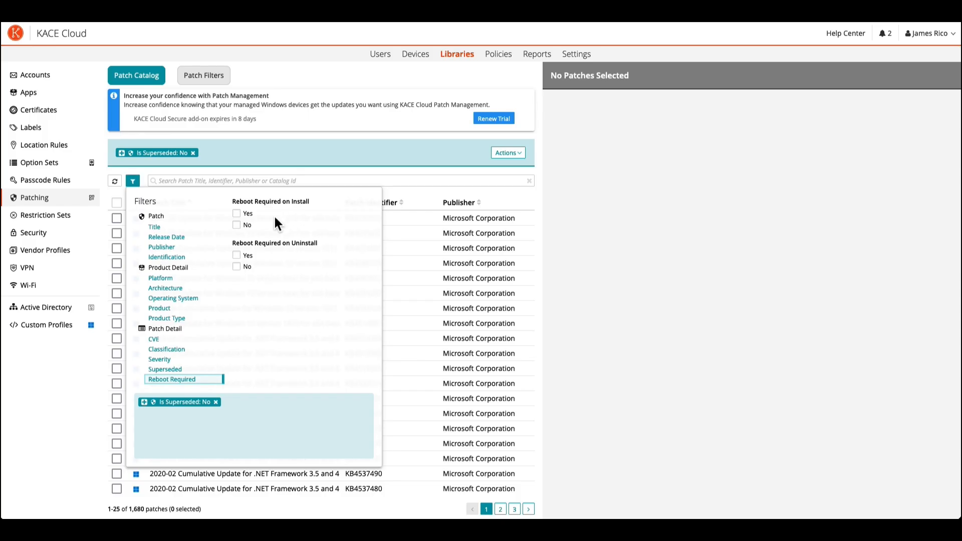
click(245, 228)
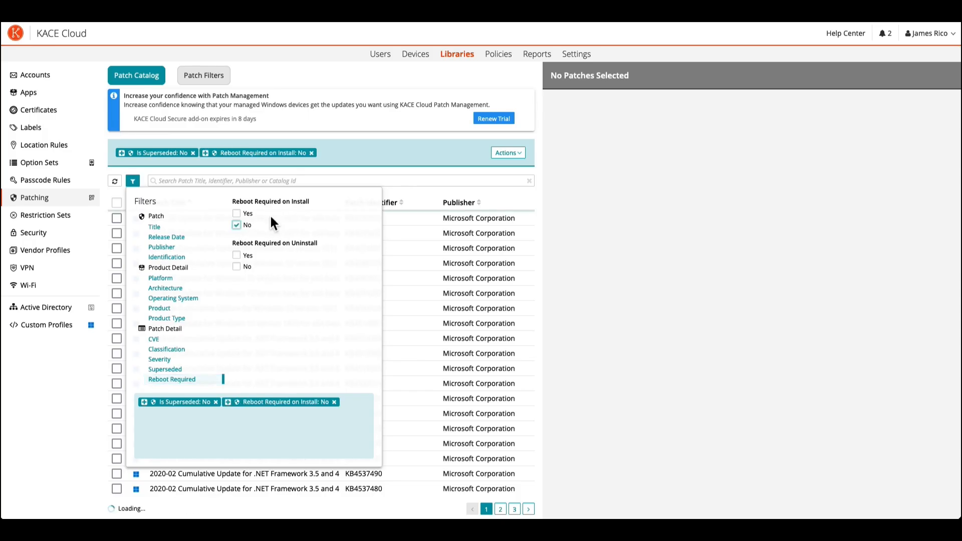
click(246, 271)
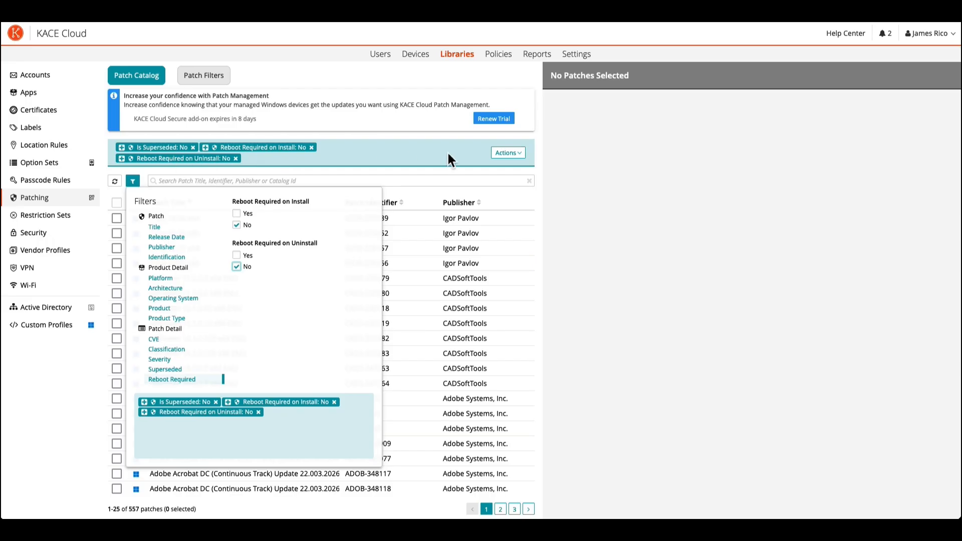
Save the current catalog filters as a new patch filter named "Patches No Reboot".
click(520, 153)
click(519, 153)
click(509, 171)
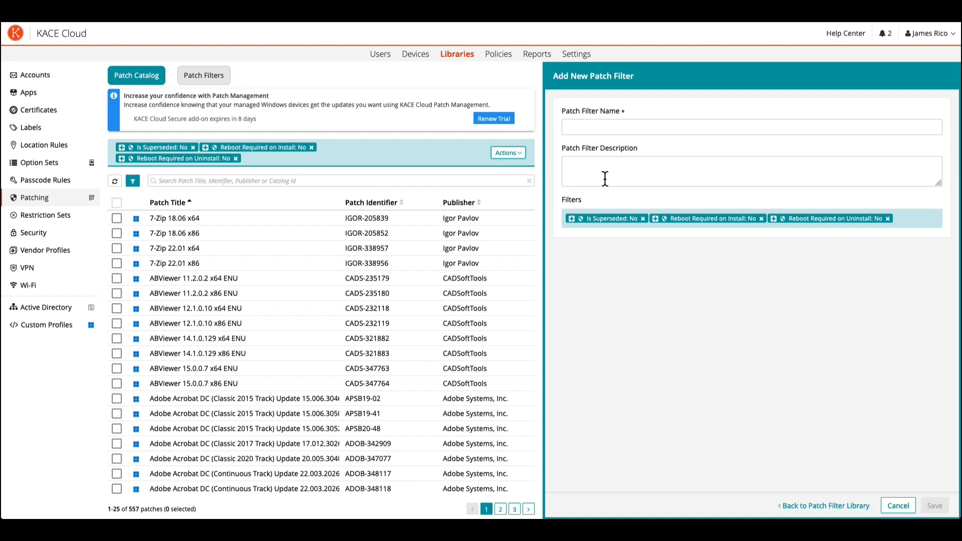
click(579, 129)
text(P)
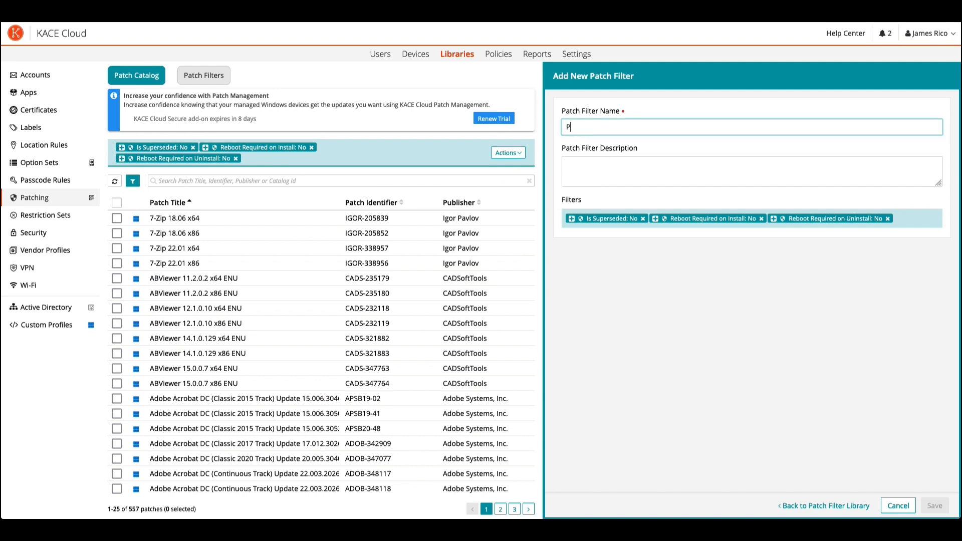
text(atches No Reboot)
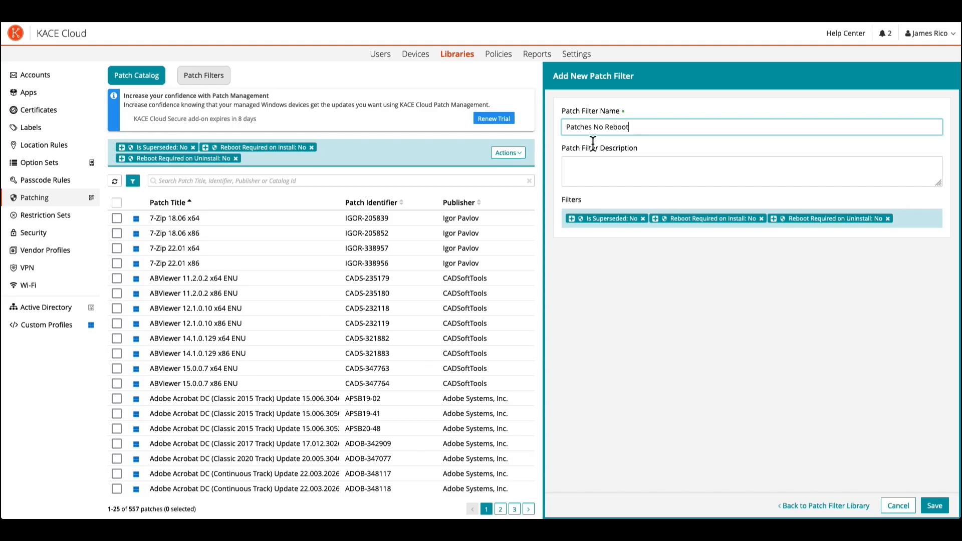
click(944, 513)
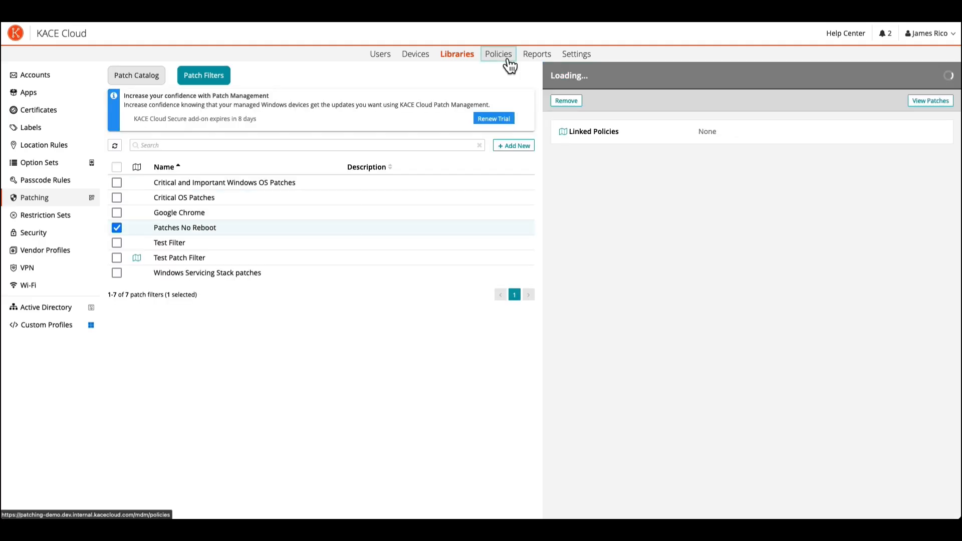
Create a new policy and name it "Patch Policy No Reboot".
click(507, 61)
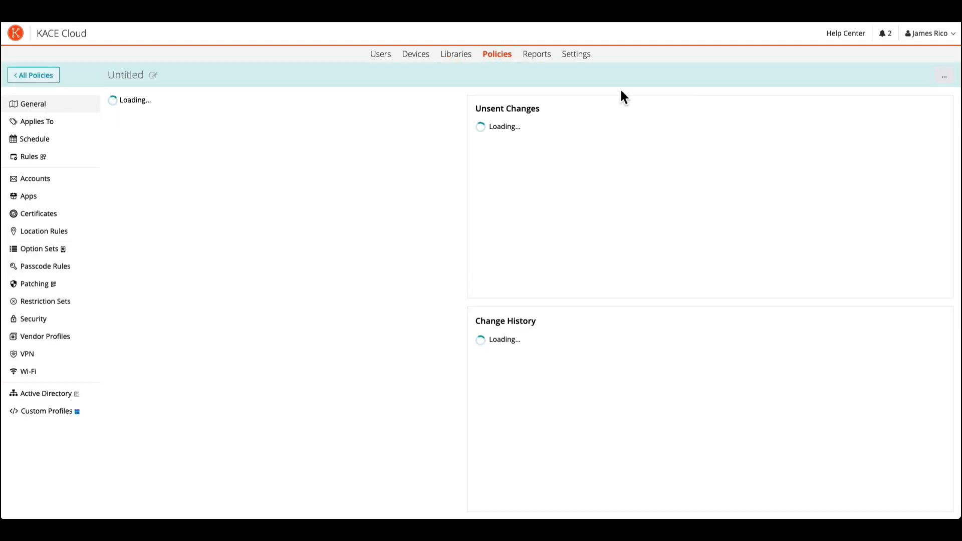
click(170, 79)
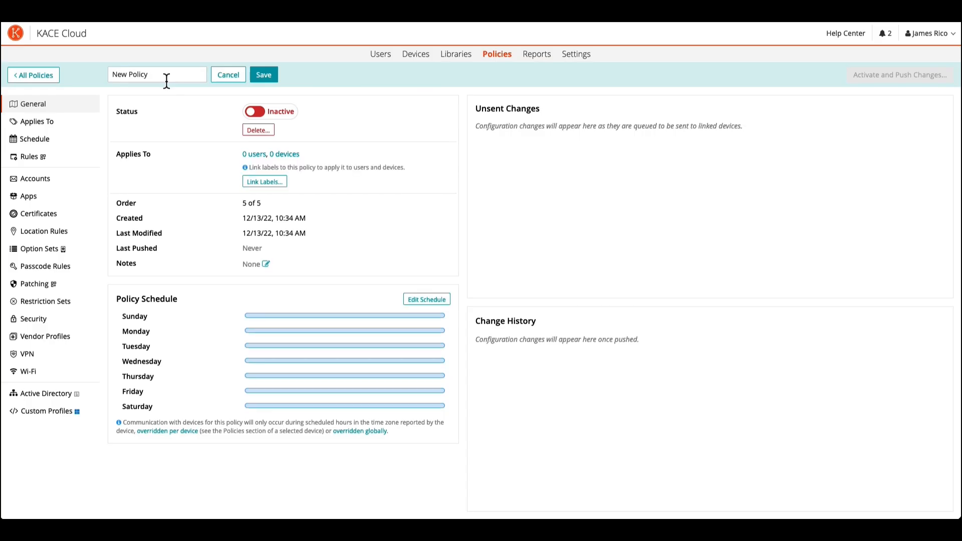
drag(159, 79, 108, 73)
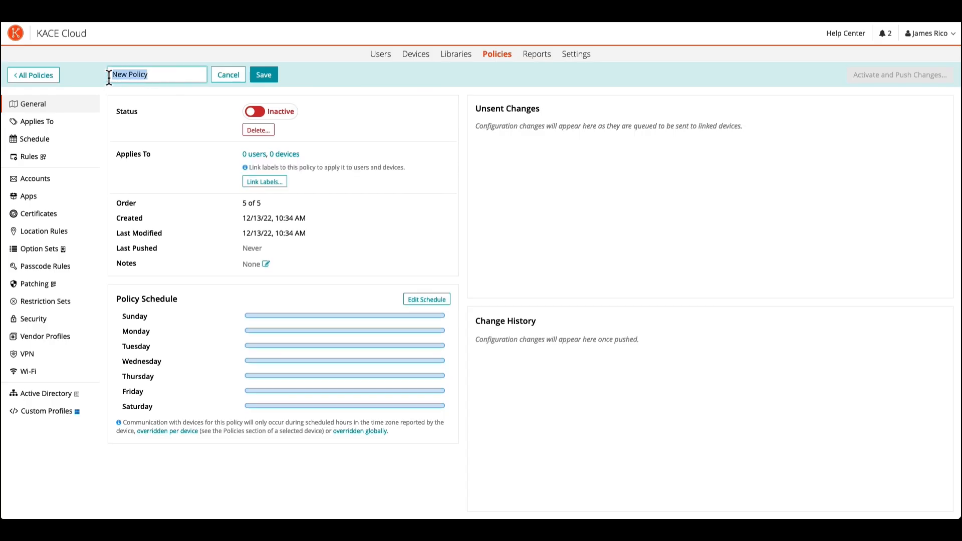
text(Patch Policy No Reboot)
click(260, 75)
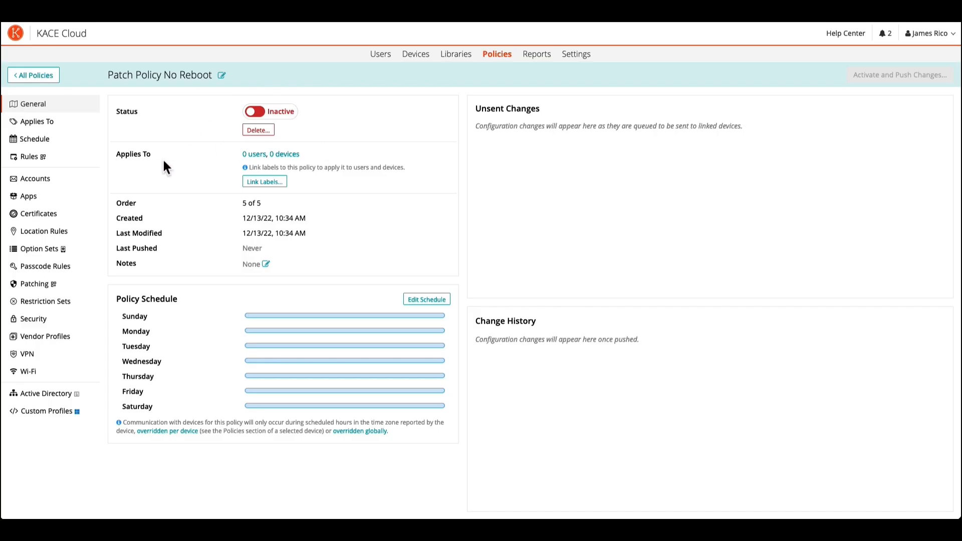
Link the Windows Devices label to the policy.
click(274, 186)
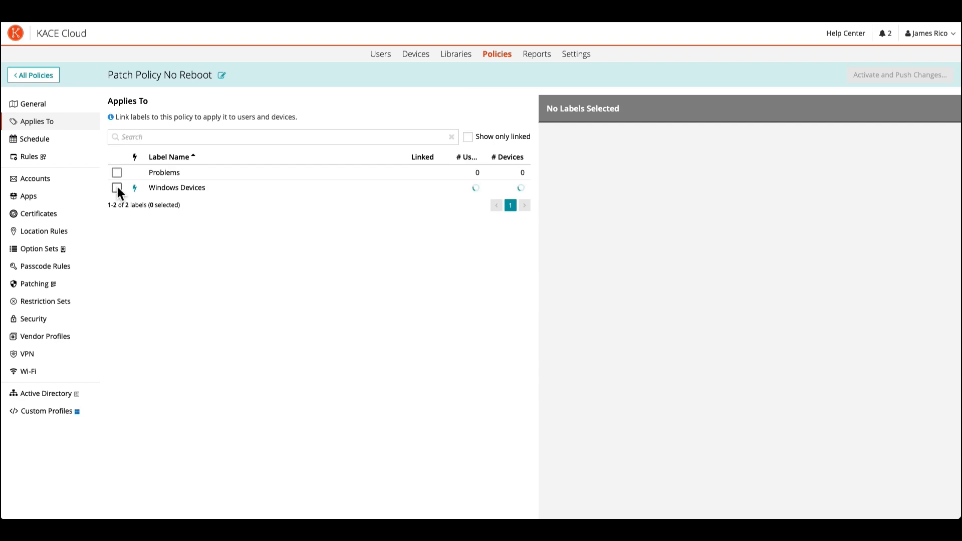
click(117, 187)
click(584, 139)
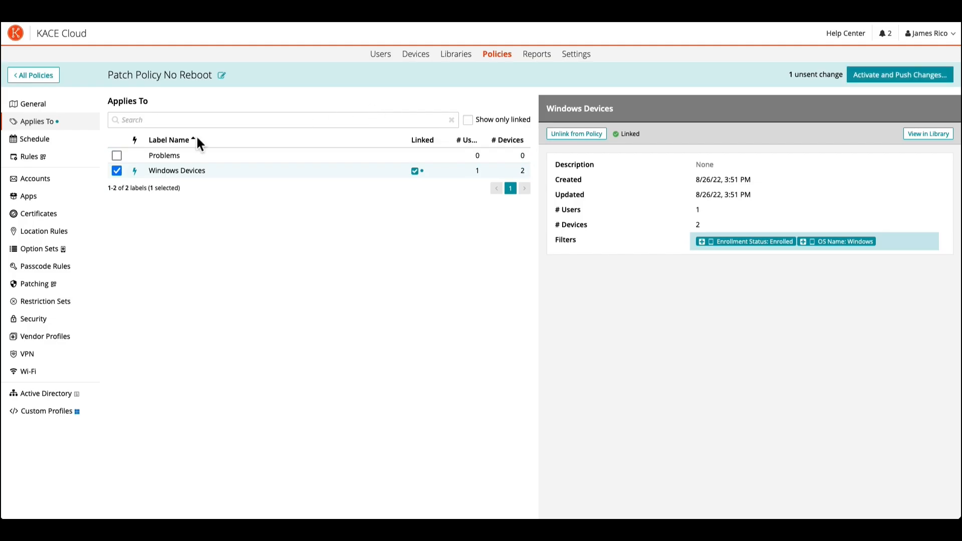
Set the policy's patch notification rules to Snooze with 2 snooze attempts, a 15-minute timeout and Snooze as the timeout action.
click(39, 163)
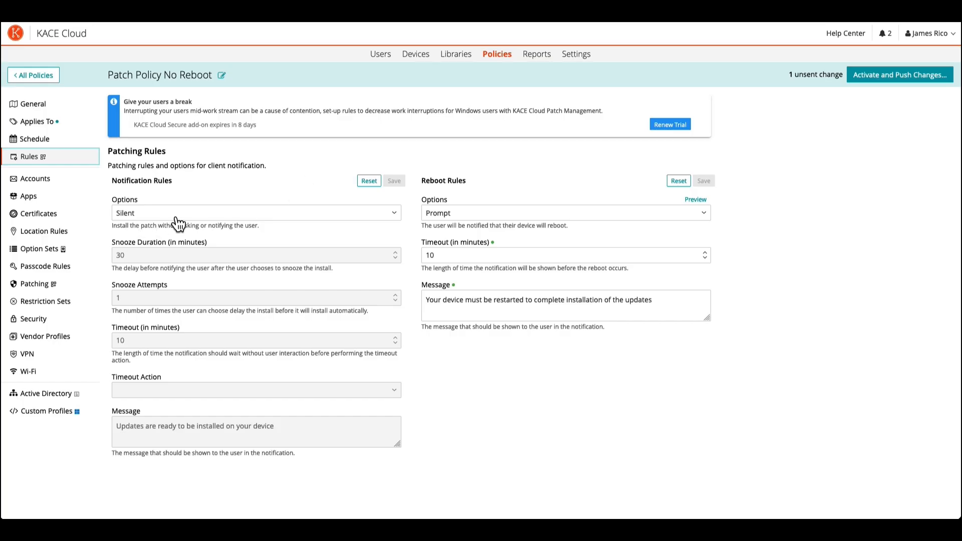
click(398, 214)
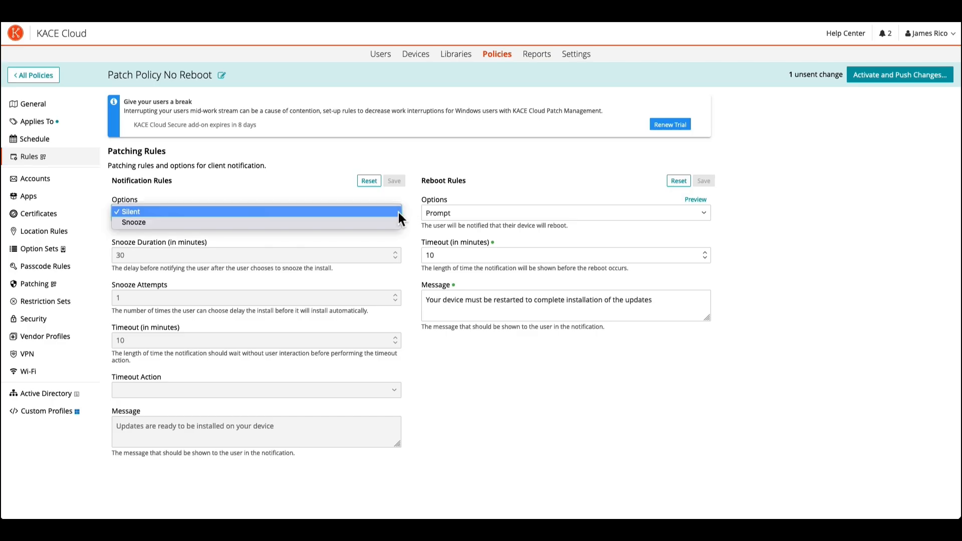
click(350, 224)
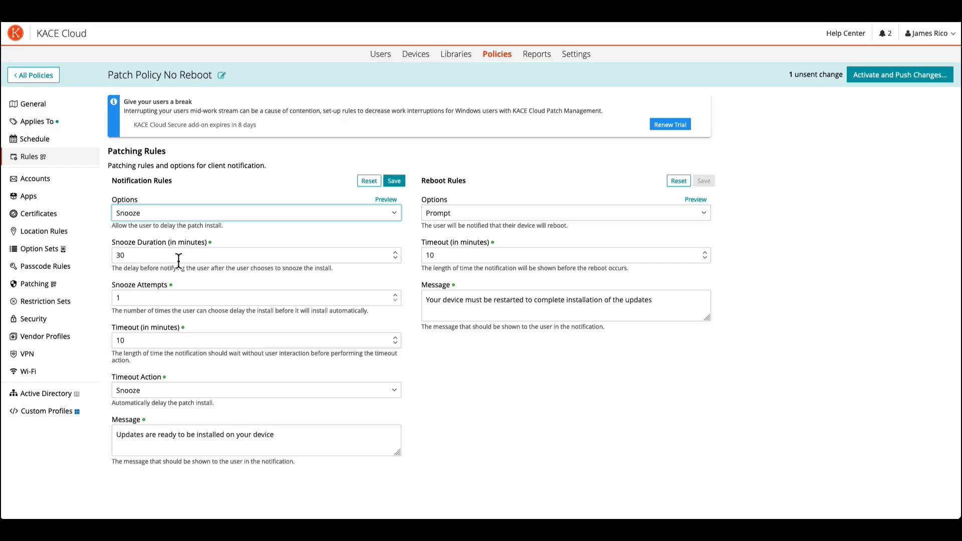
click(401, 296)
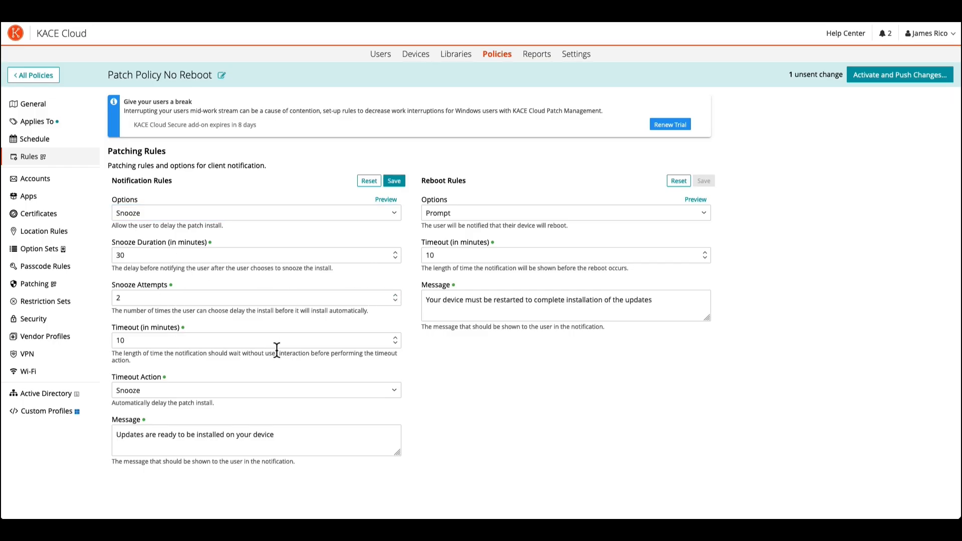
click(395, 339)
click(169, 391)
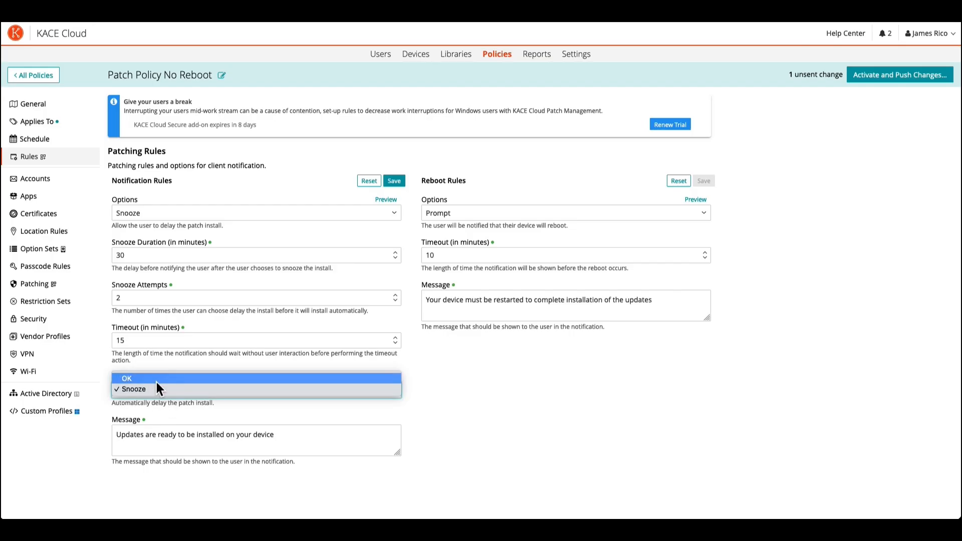
click(159, 389)
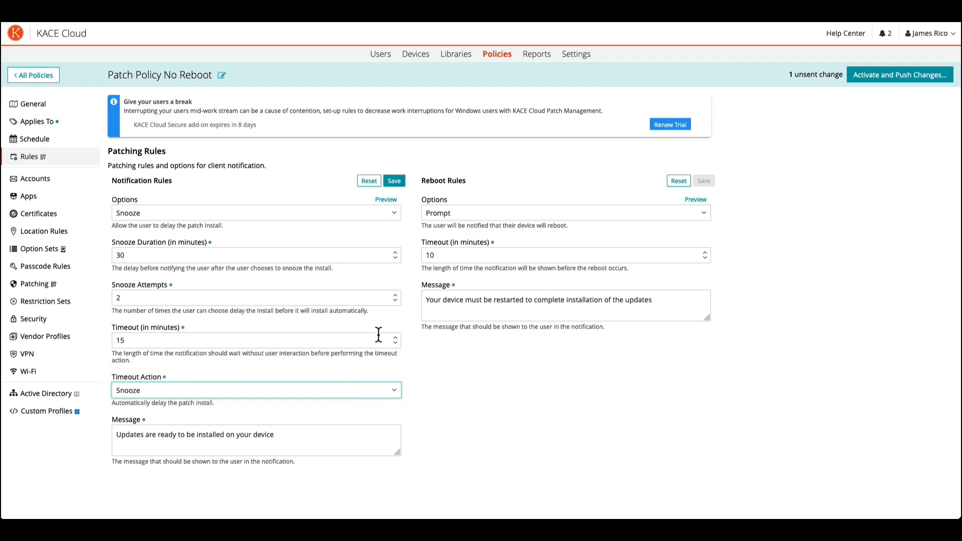
Preview the user notification prompt, close the preview and save the notification rules.
click(386, 198)
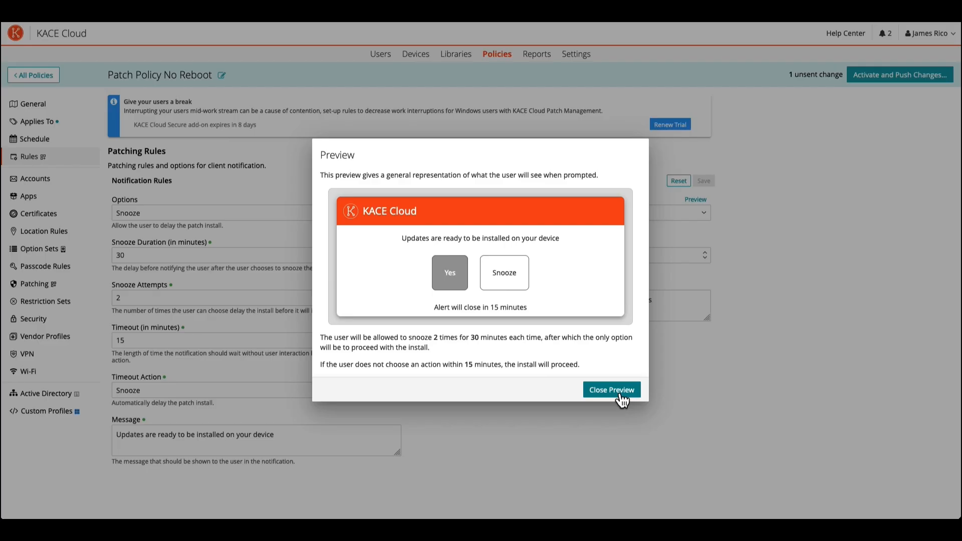
click(599, 390)
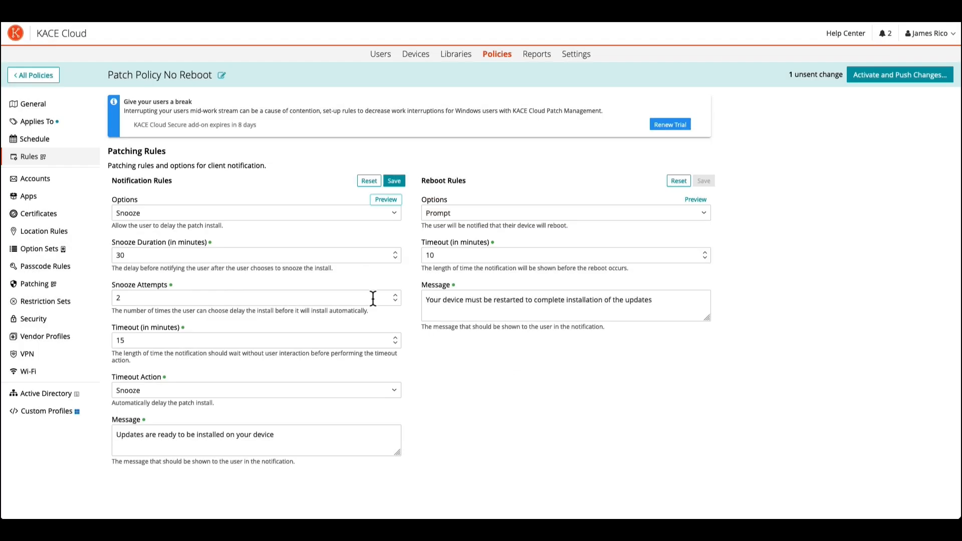
click(401, 183)
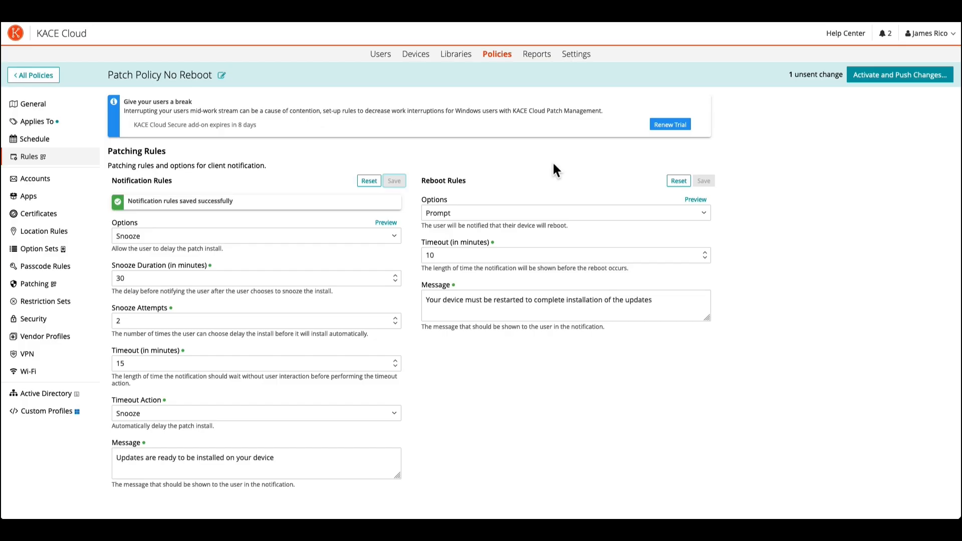
Link the Patches No Reboot patch filter to the policy, and activate and push the policy changes.
click(41, 294)
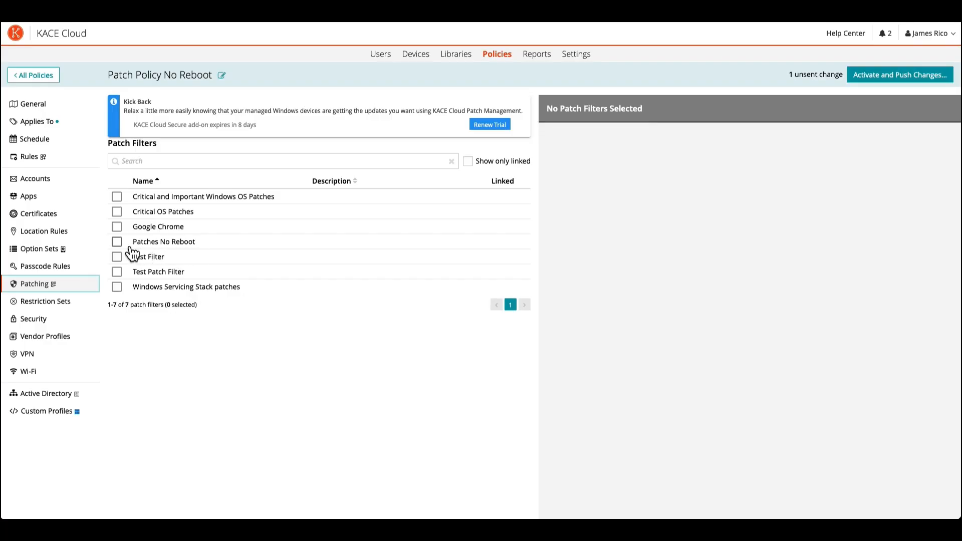
click(117, 241)
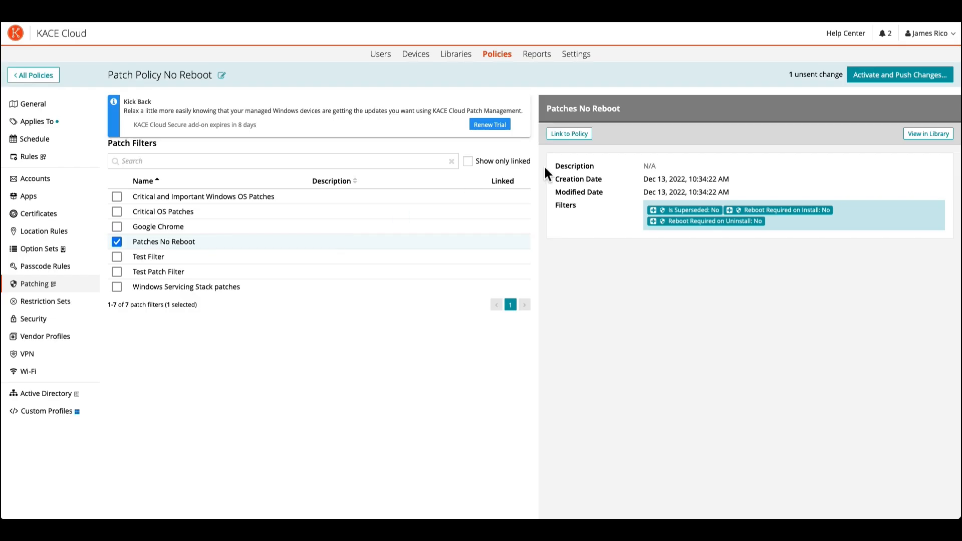
click(570, 136)
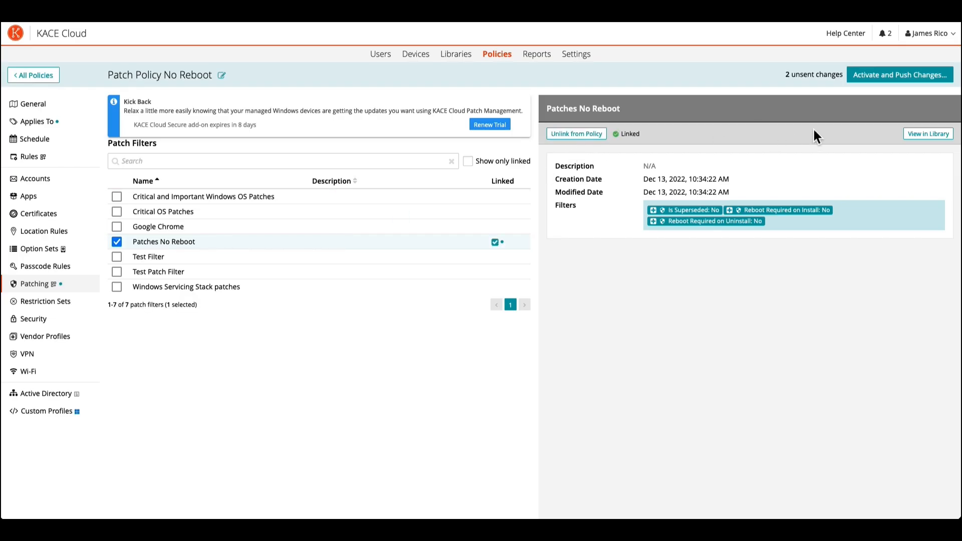
click(899, 76)
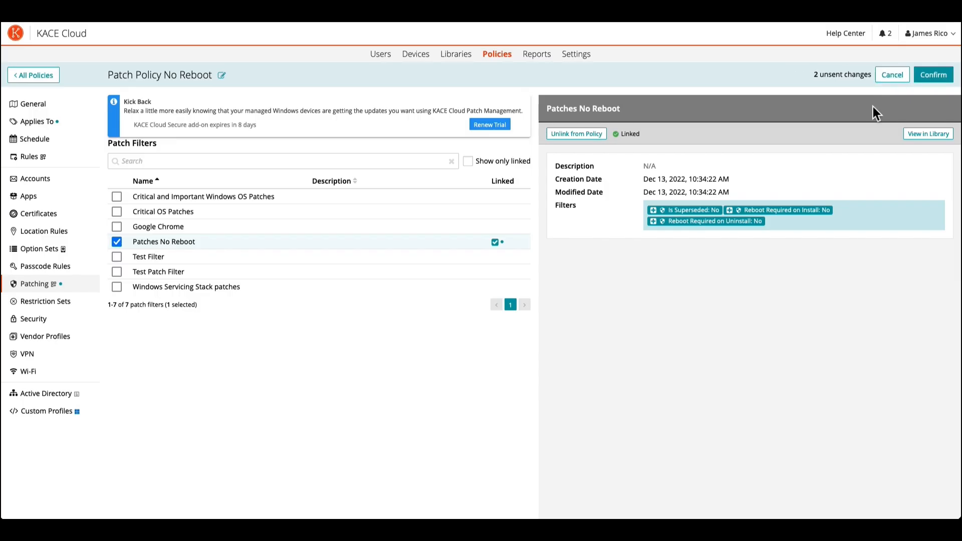
click(934, 76)
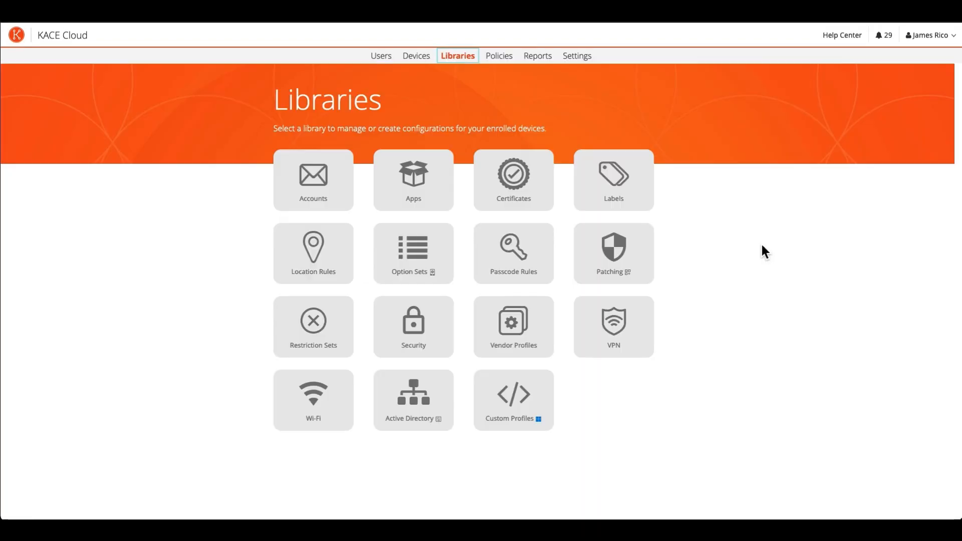
Examine the patching status of device DESKTOP-9UC9G76 and the details of its 2022-12 .NET Framework cumulative update (KB5021090).
click(425, 62)
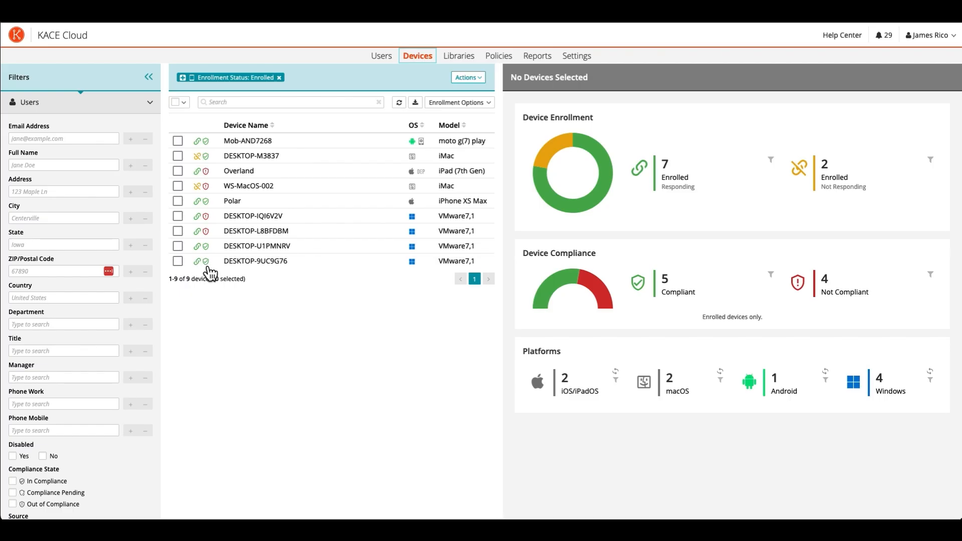
click(178, 261)
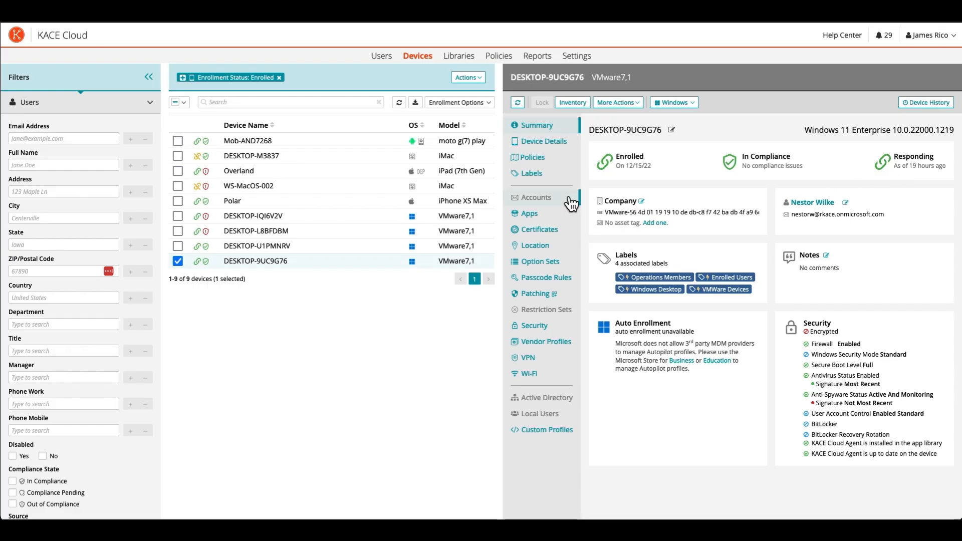
click(541, 296)
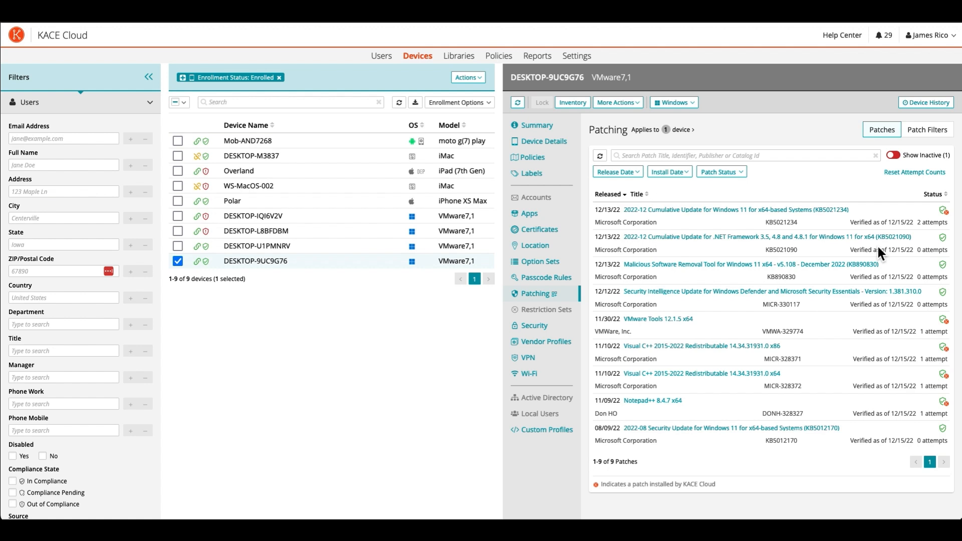
click(735, 243)
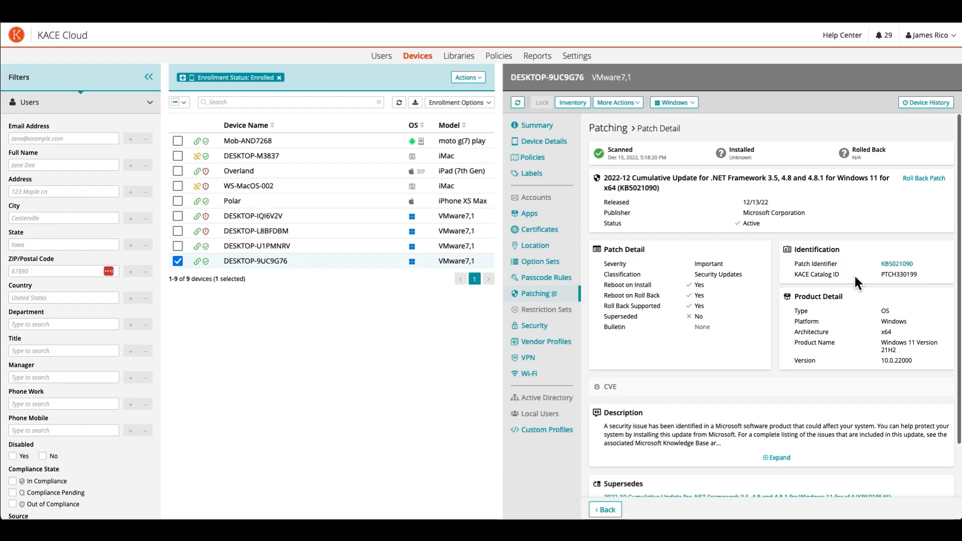
scroll(854, 282, down, 2)
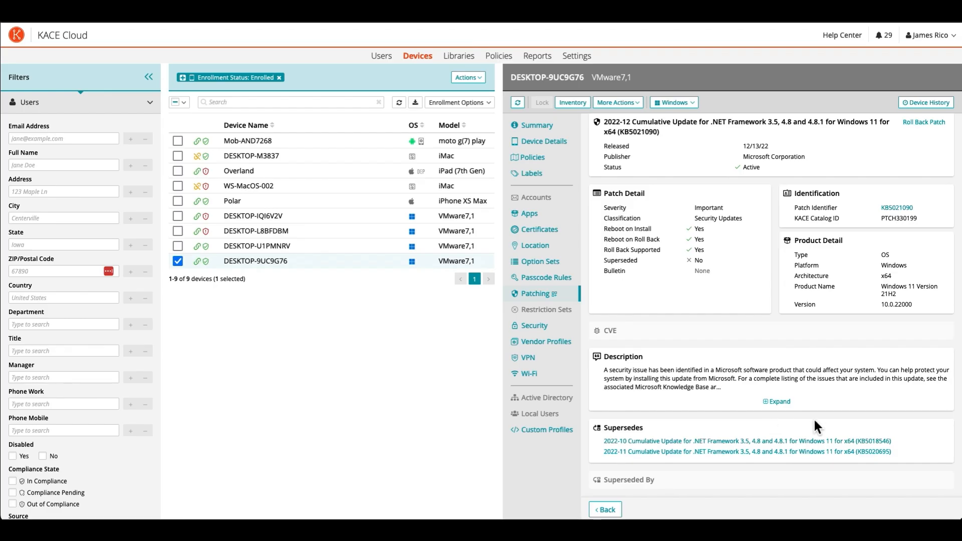
Review the .NET Framework cumulative update's patch detail from its beginning, and return to the device's full patch list.
scroll(814, 420, up, 2)
scroll(813, 416, up, 3)
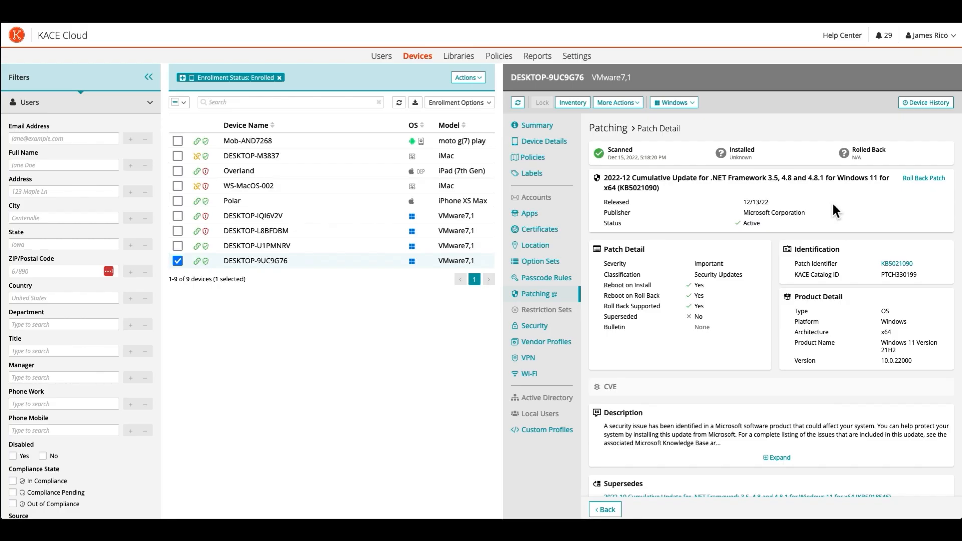
click(544, 303)
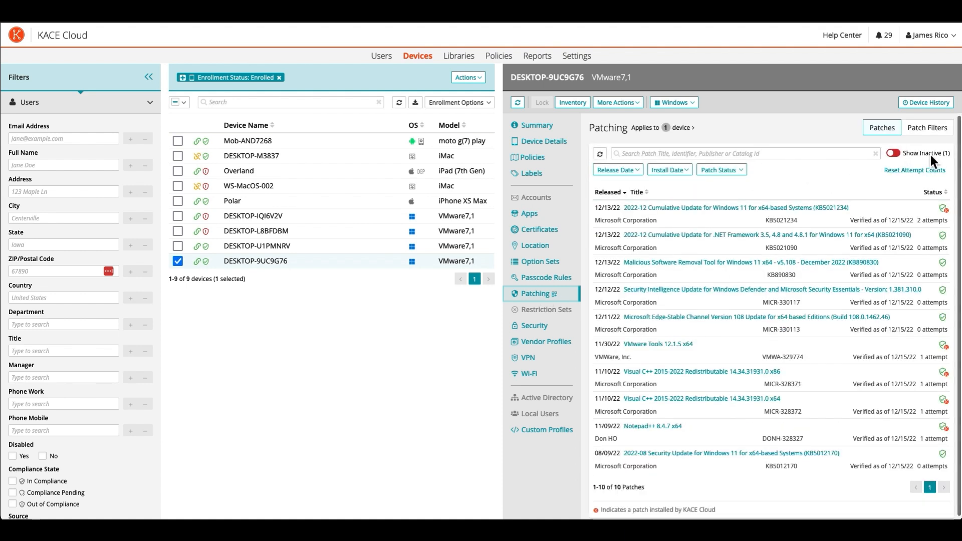
Check the release date filter, and filter the device's patches to those installed from 12/15/22 onward.
click(643, 179)
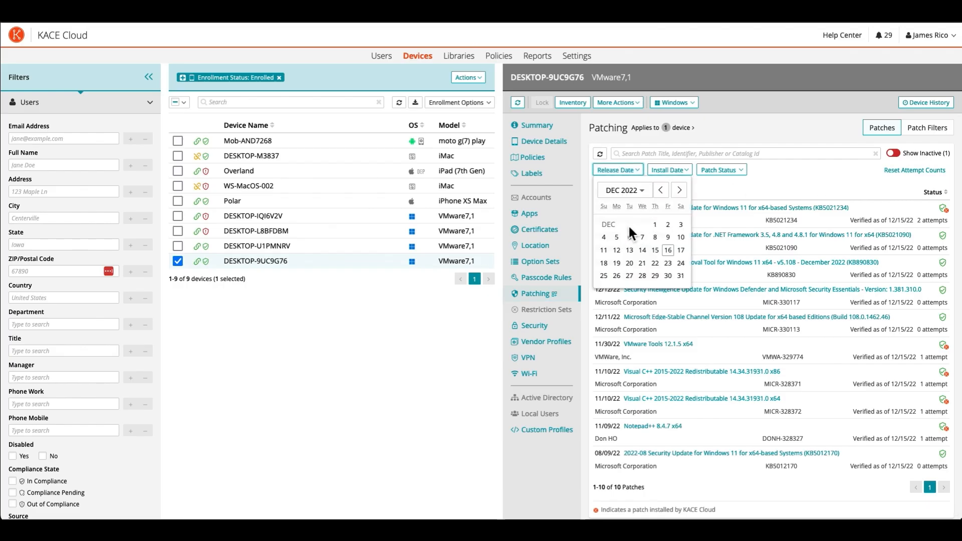
click(694, 181)
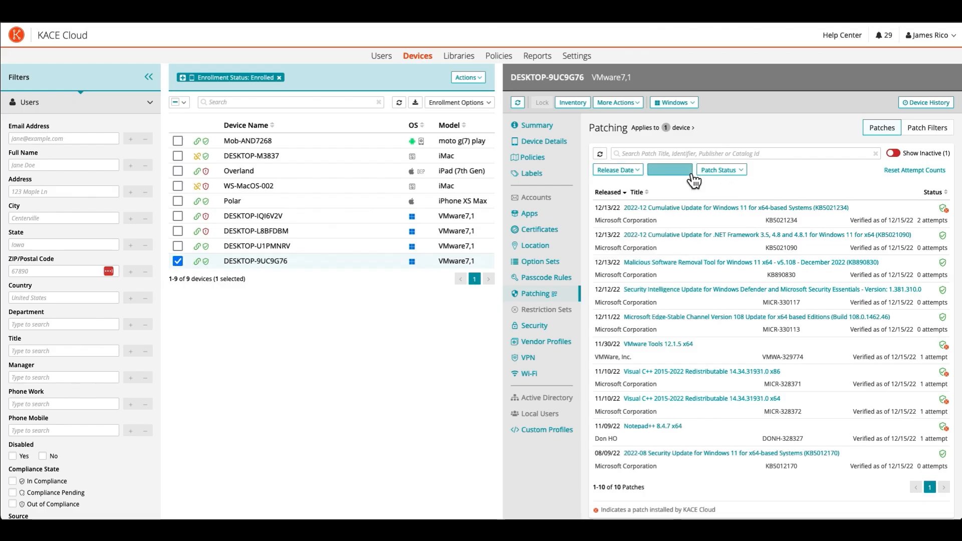
click(694, 181)
click(709, 250)
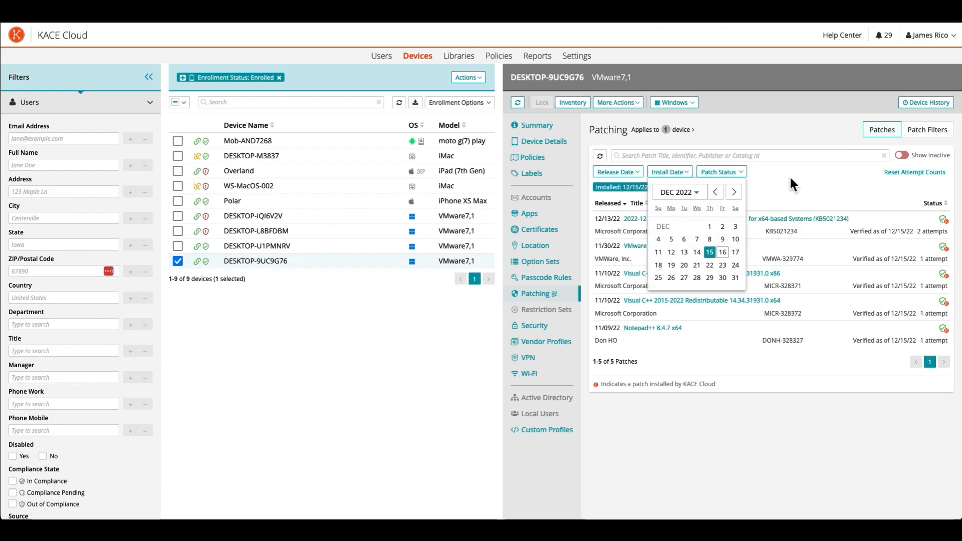
click(789, 177)
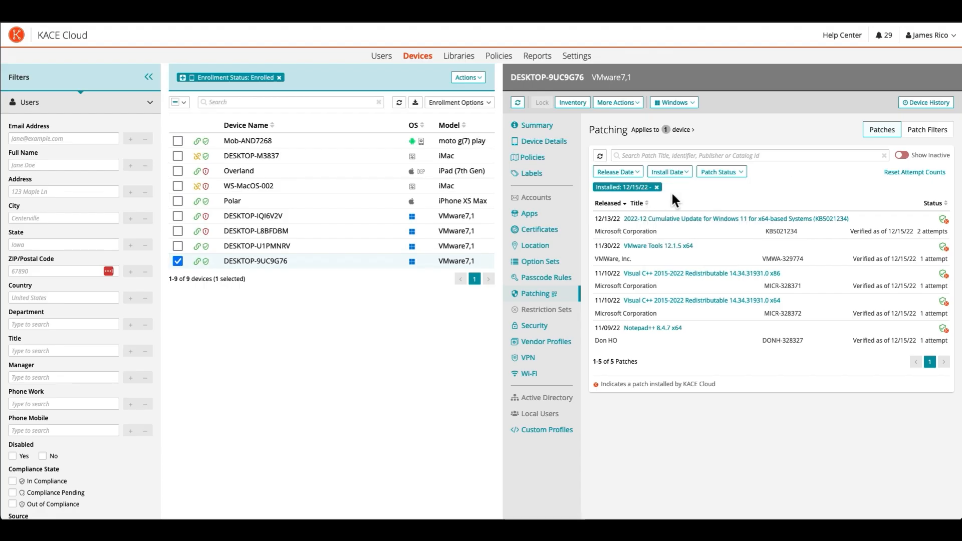